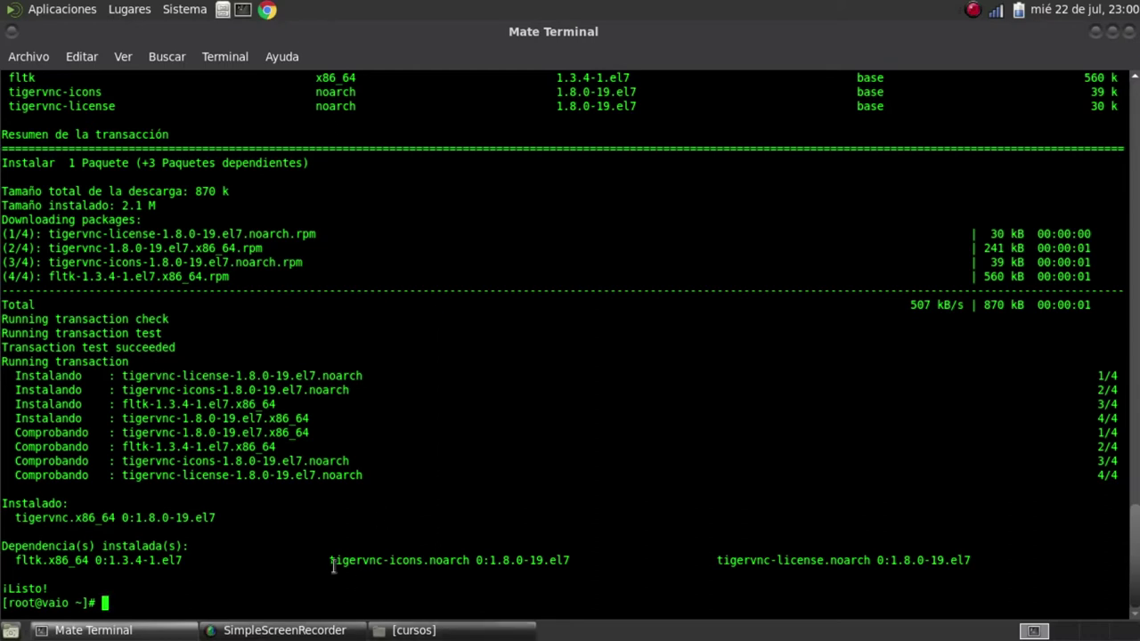
# Test access to 192.168.1.64 on port 5901 with telnet and end the session.
pyautogui.click(66, 12)
pyautogui.click(445, 292)
pyautogui.write('yum list tigervnc')
pyautogui.press('Up')
pyautogui.press('Return')
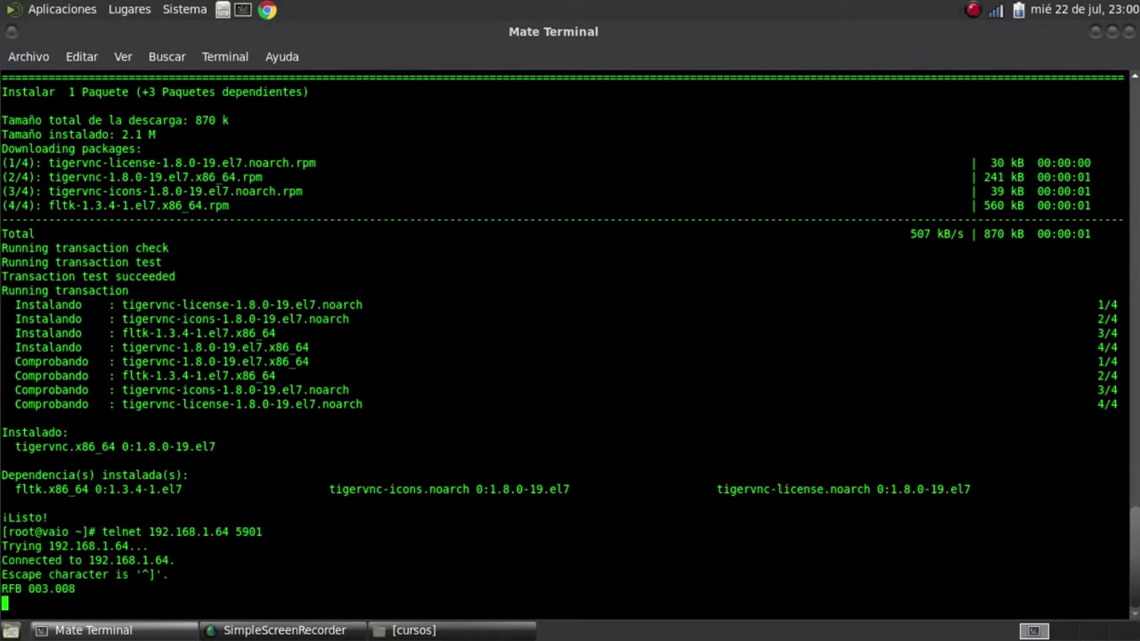
pyautogui.moveTo(84, 594); pyautogui.dragTo(1, 538)
pyautogui.click(254, 615)
pyautogui.hotkey('ctrl', 'c')
pyautogui.hotkey('ctrl', 'z')
pyautogui.hotkey('ctrl', 'z')
pyautogui.hotkey('ctrl', 'c')
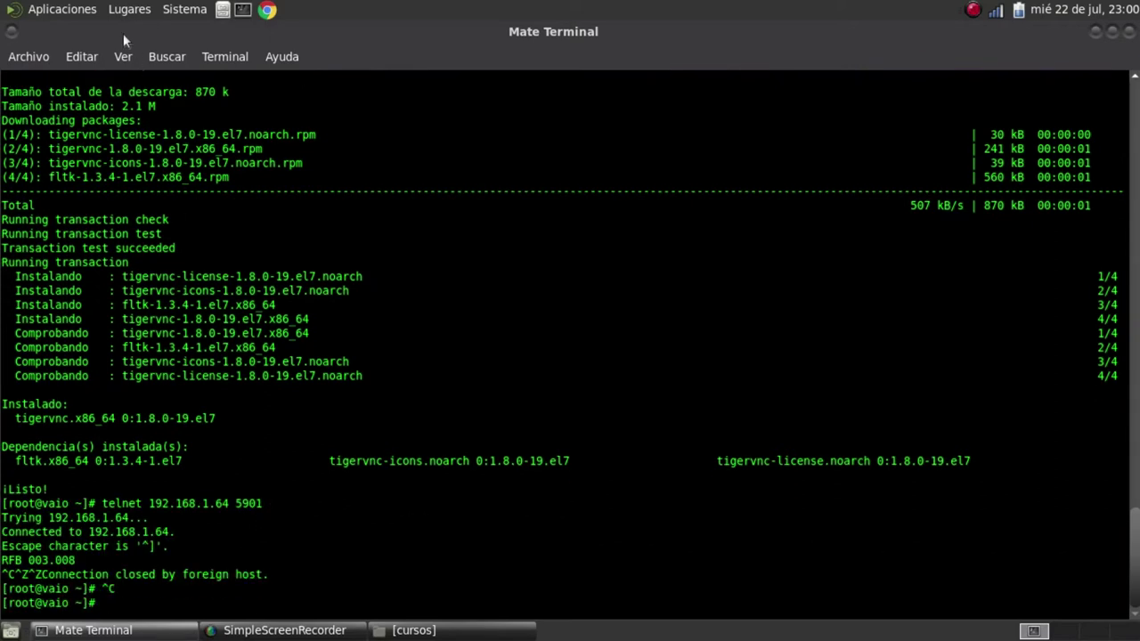
# Launch TigerVNC Viewer and connect to the VNC server 192.168.1.64:5901.
pyautogui.click(64, 9)
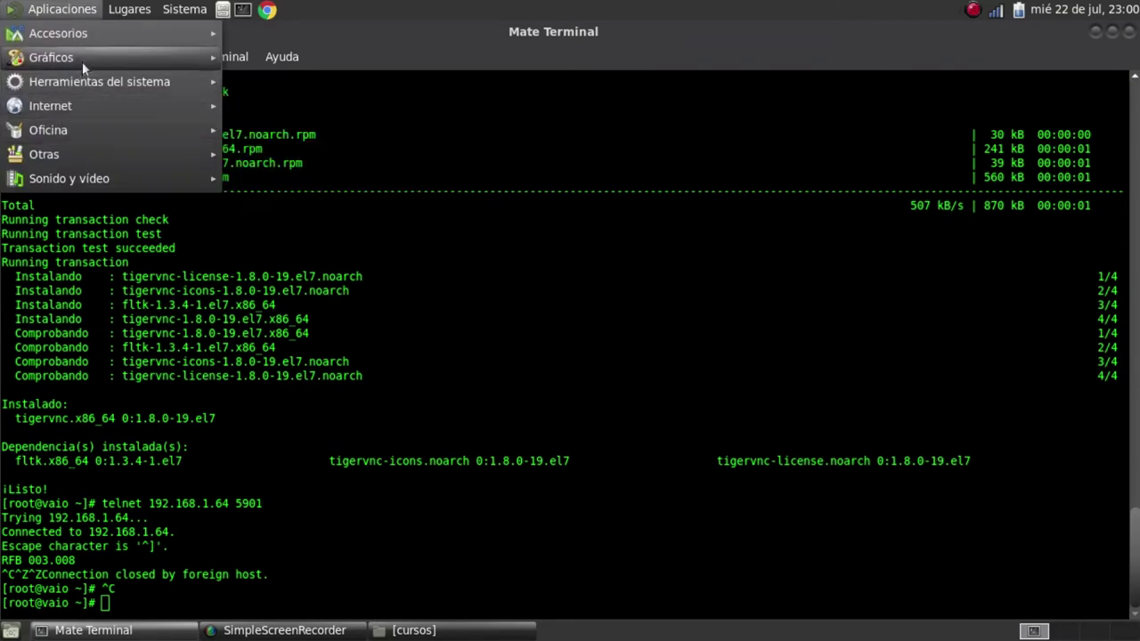
pyautogui.moveTo(89, 108)
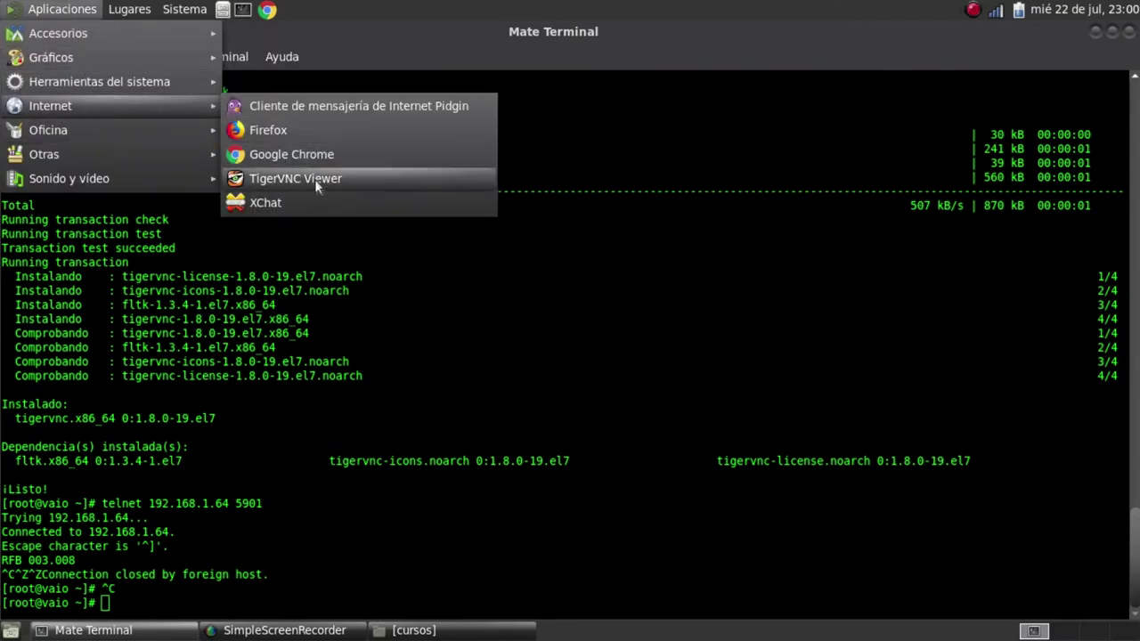
pyautogui.click(315, 179)
pyautogui.moveTo(211, 97); pyautogui.dragTo(49, 96)
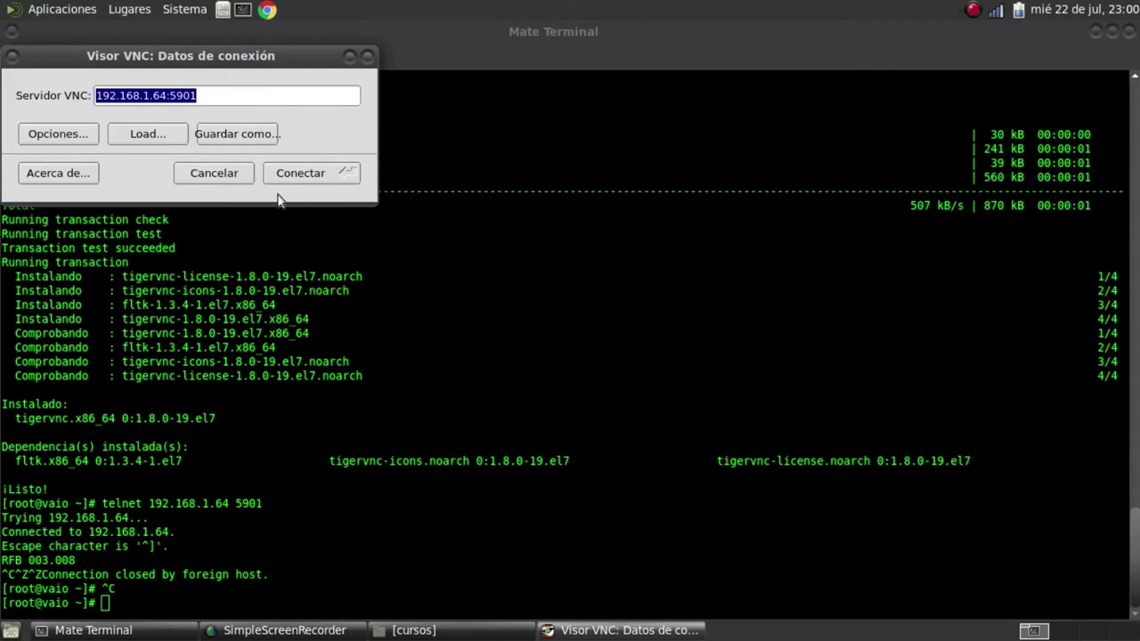
pyautogui.click(297, 175)
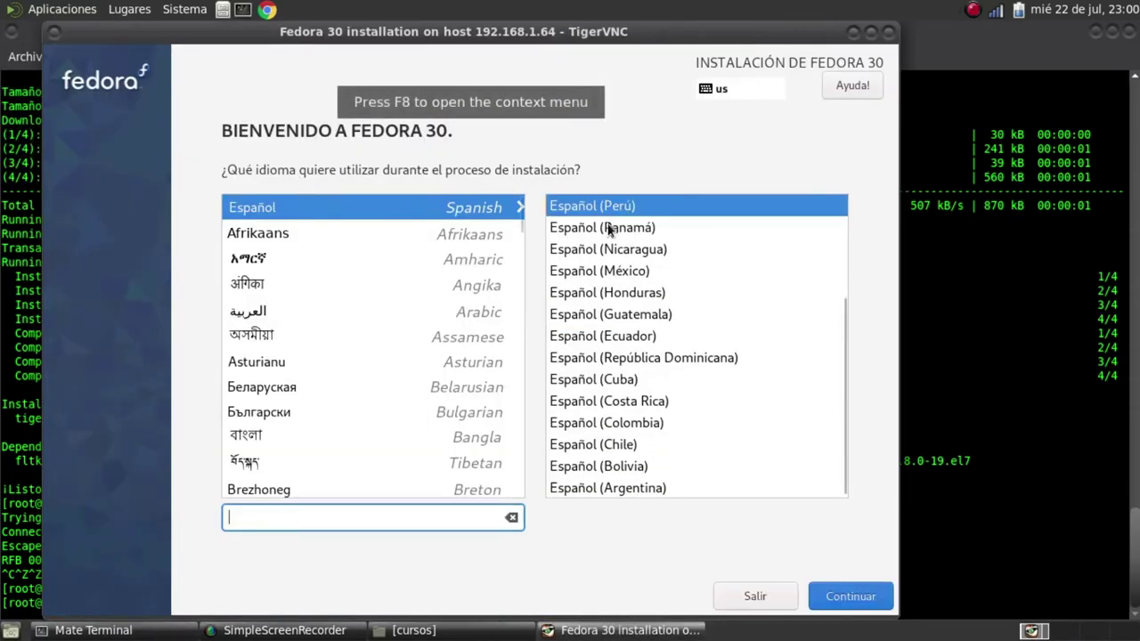
# Accept Español (Perú) as the installation language and continue to the installation summary.
pyautogui.click(851, 597)
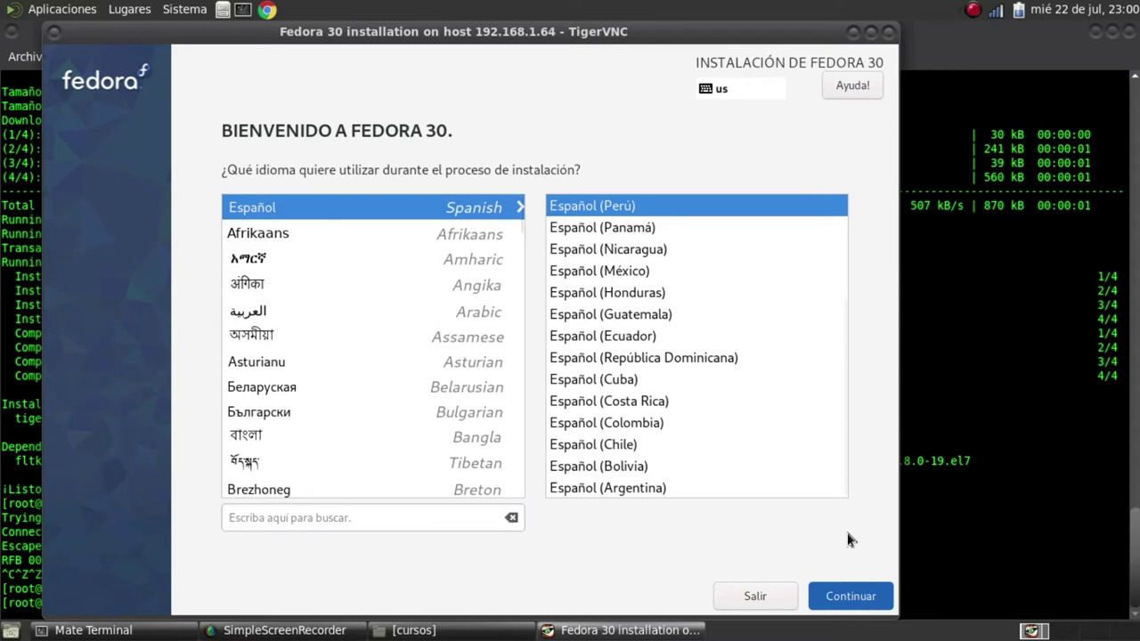
pyautogui.moveTo(536, 37); pyautogui.dragTo(594, 37)
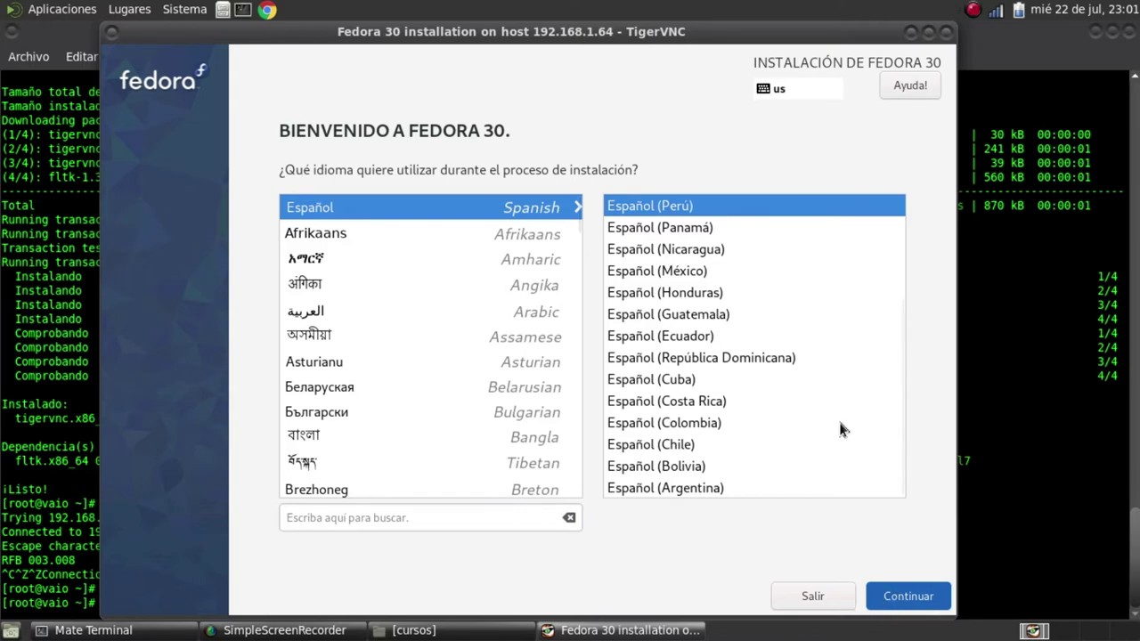
pyautogui.moveTo(752, 40); pyautogui.dragTo(726, 40)
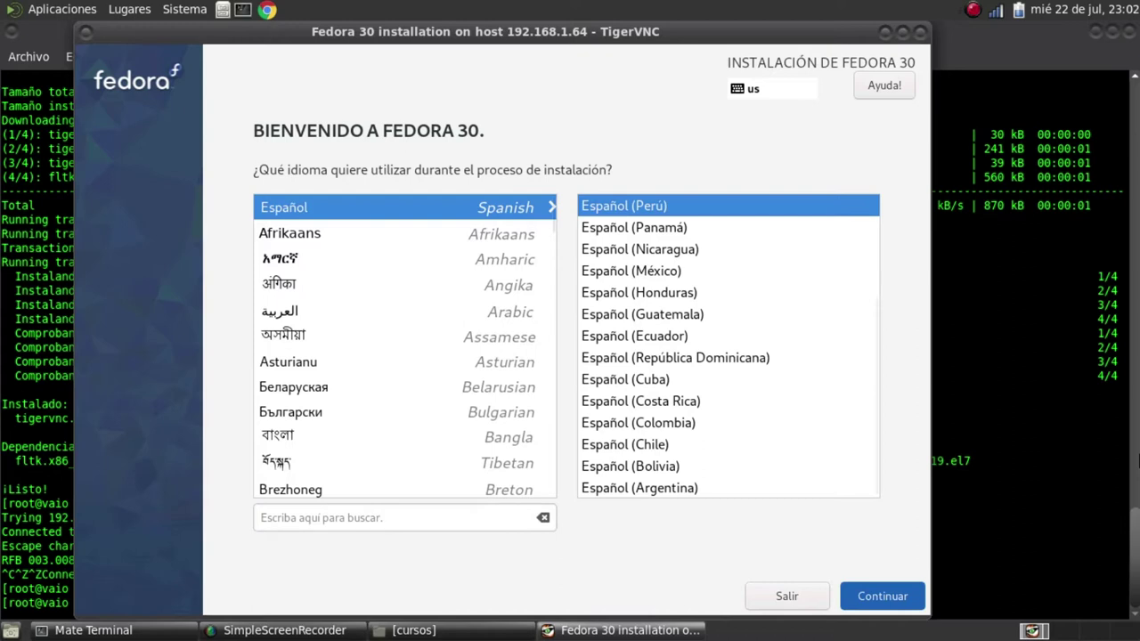
pyautogui.press('Return')
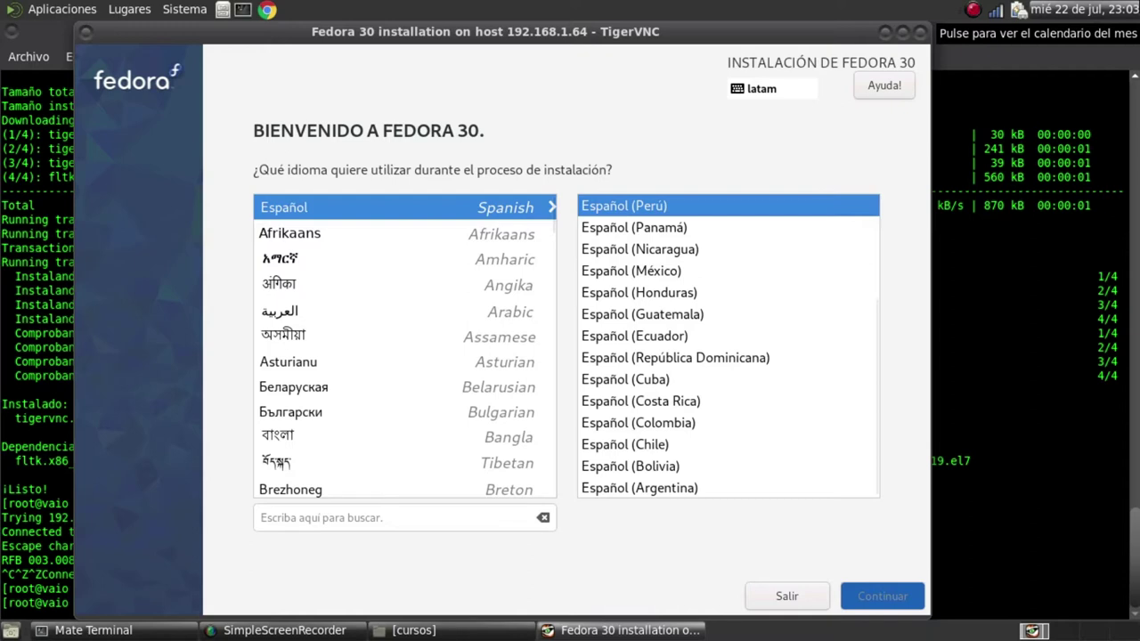
pyautogui.press('Return')
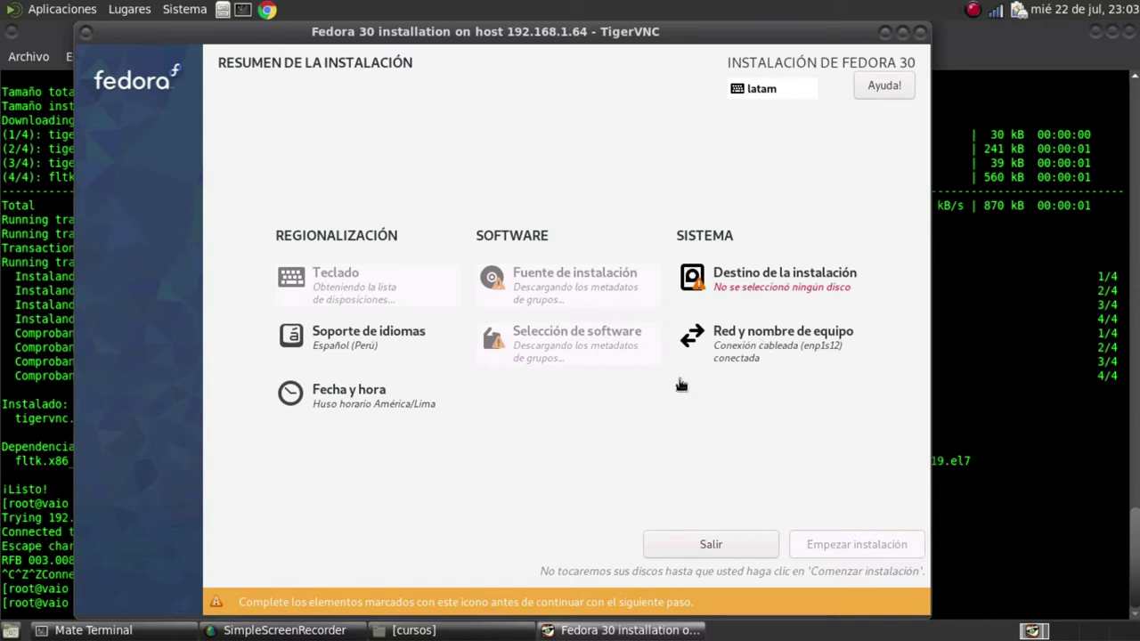
# In the network and host name settings, set the host name to Dell.nitcom.com and apply it.
pyautogui.click(760, 349)
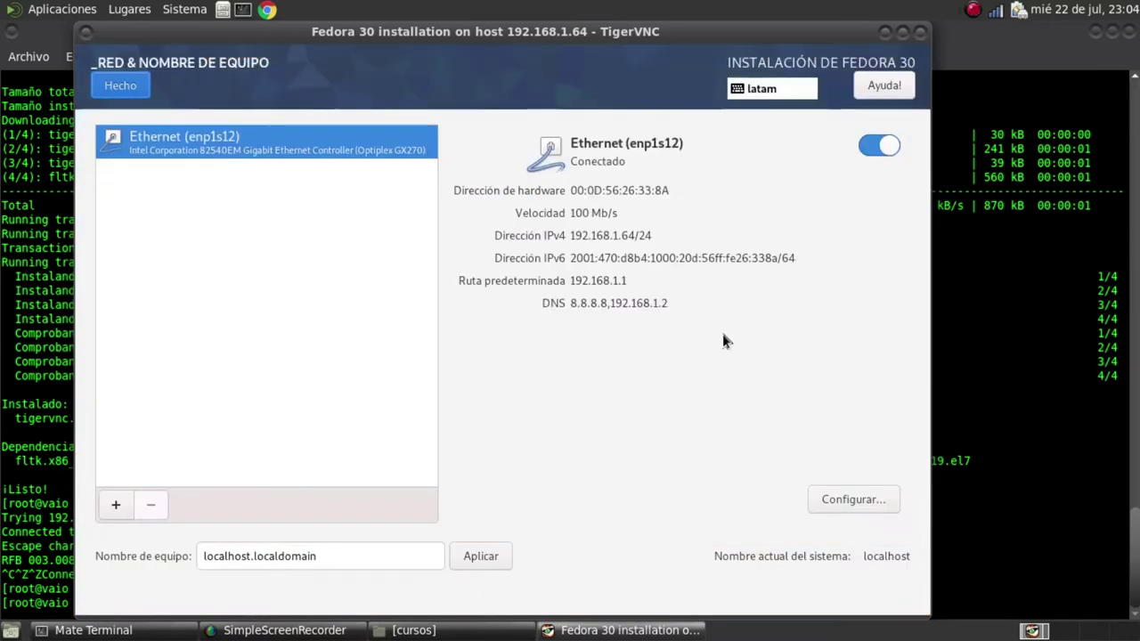
pyautogui.click(344, 556)
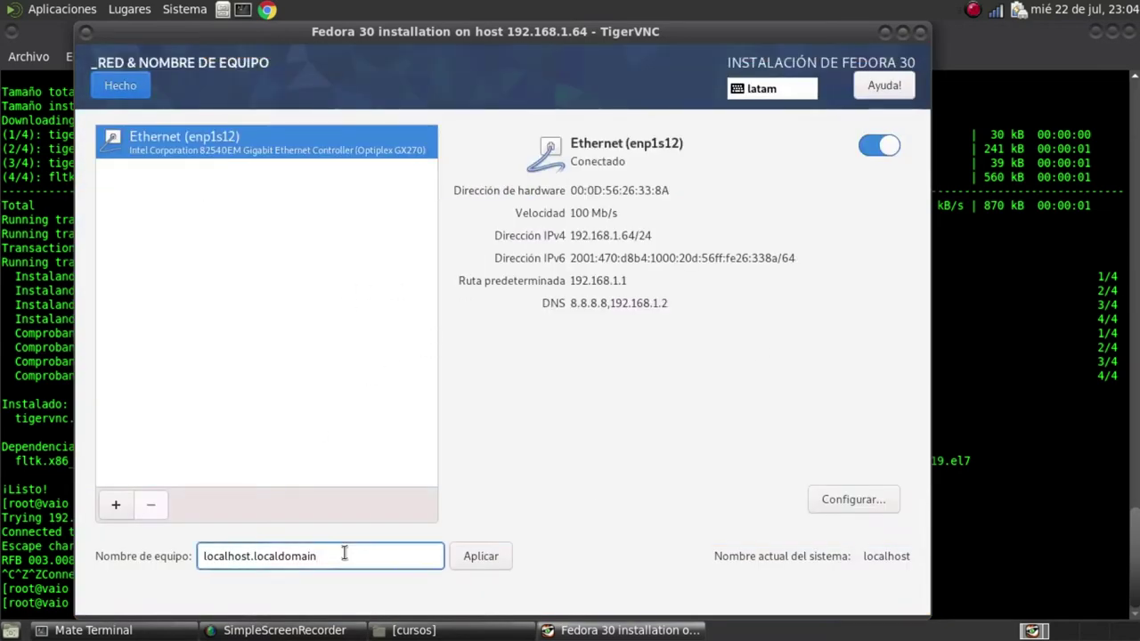
pyautogui.tripleClick(338, 556)
pyautogui.press('BackSpace')
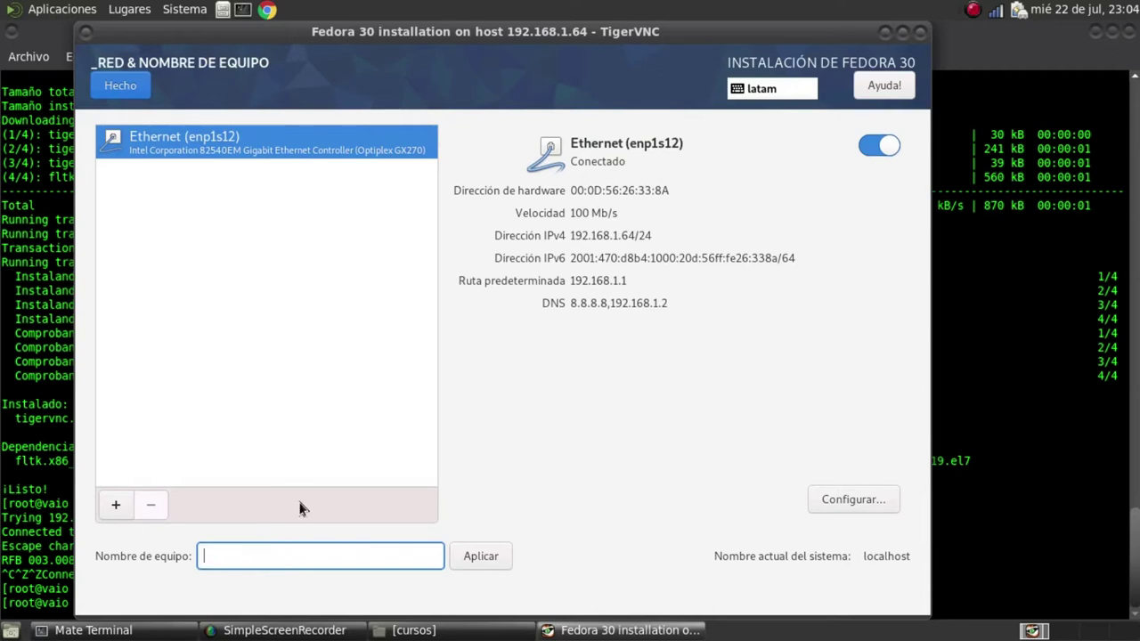
pyautogui.write('Dell.nitcom.com')
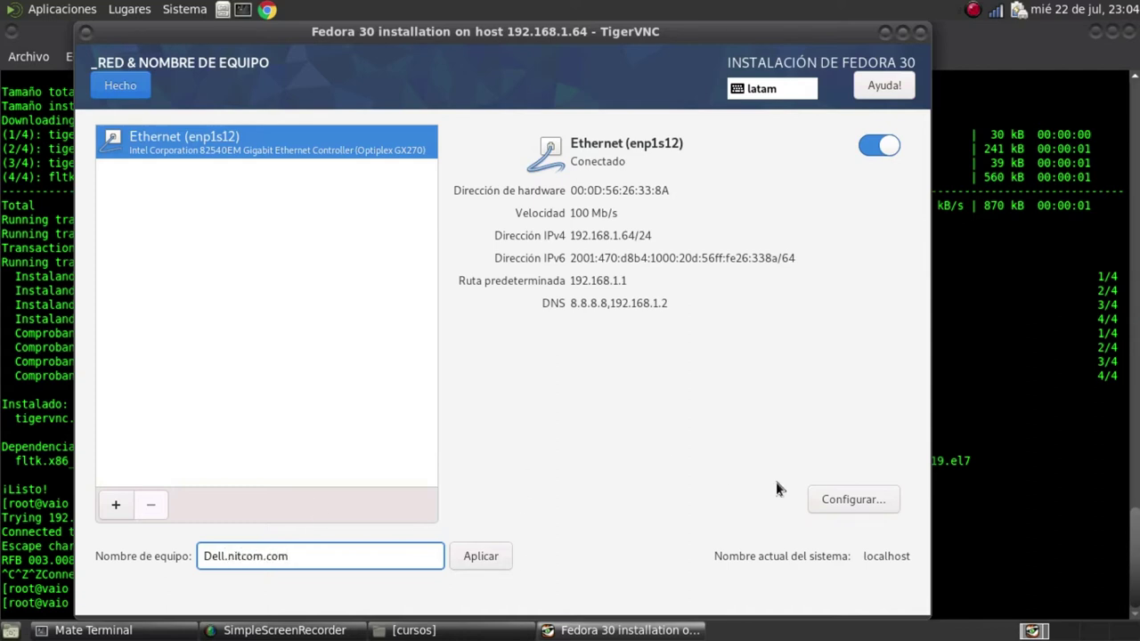
pyautogui.click(480, 559)
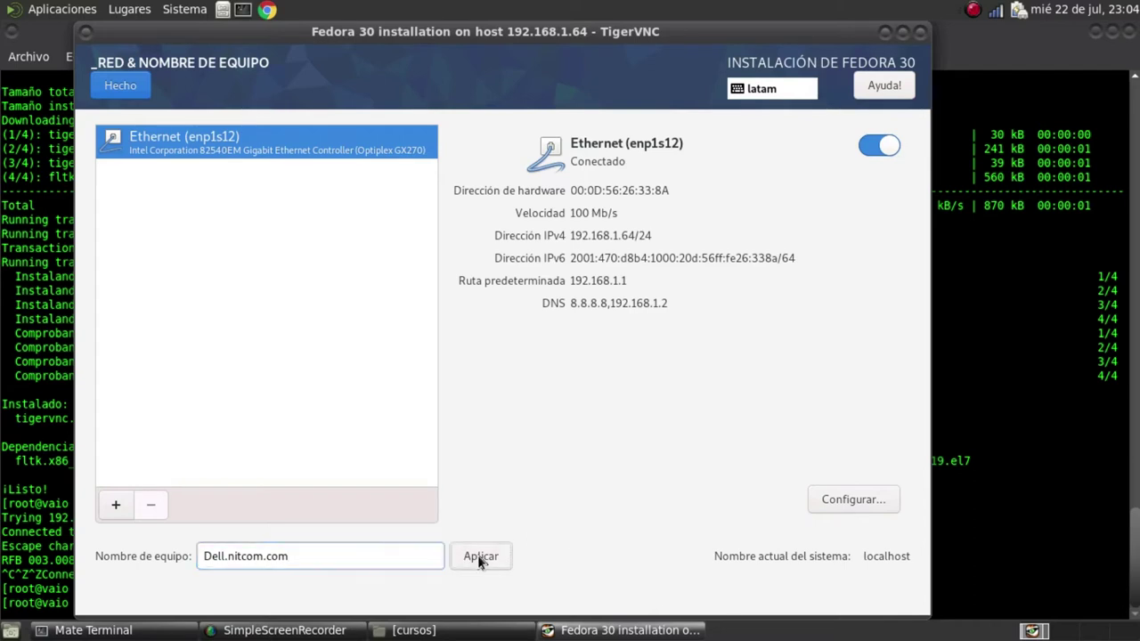
pyautogui.click(481, 557)
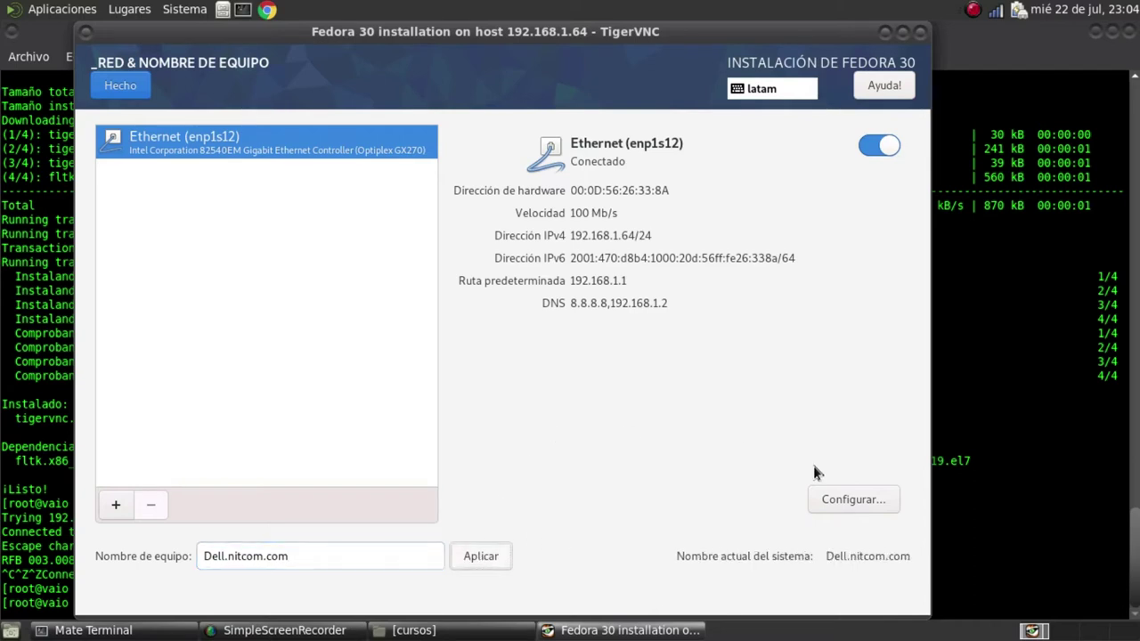
# Open the configuration of the enp1s12 Ethernet connection and set its IPv4 method to Manual.
pyautogui.click(875, 501)
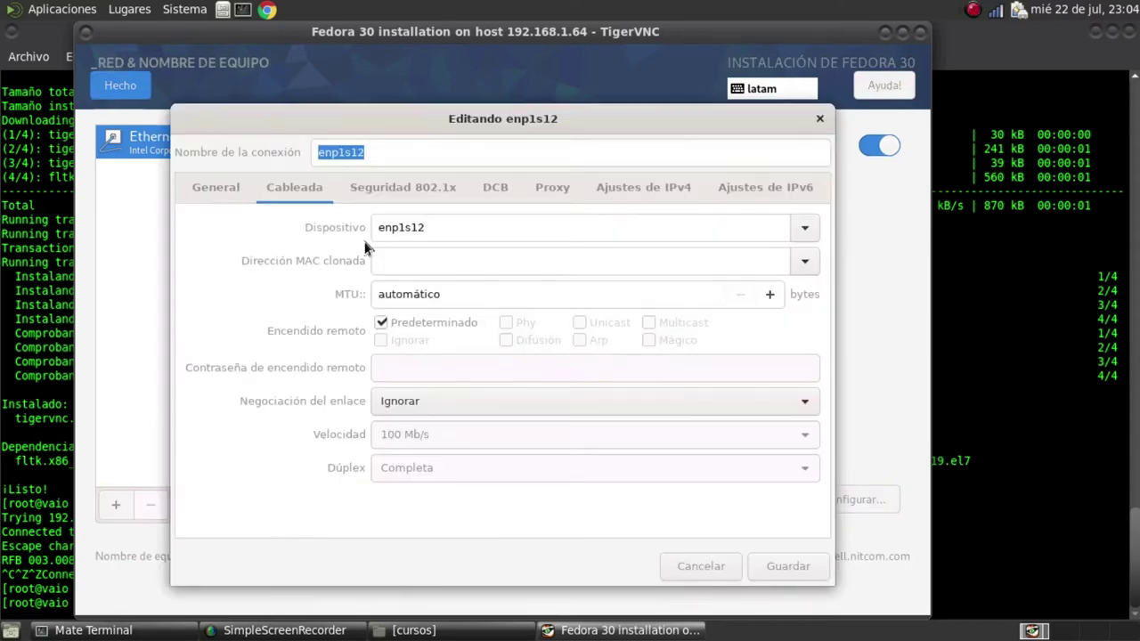
pyautogui.click(229, 194)
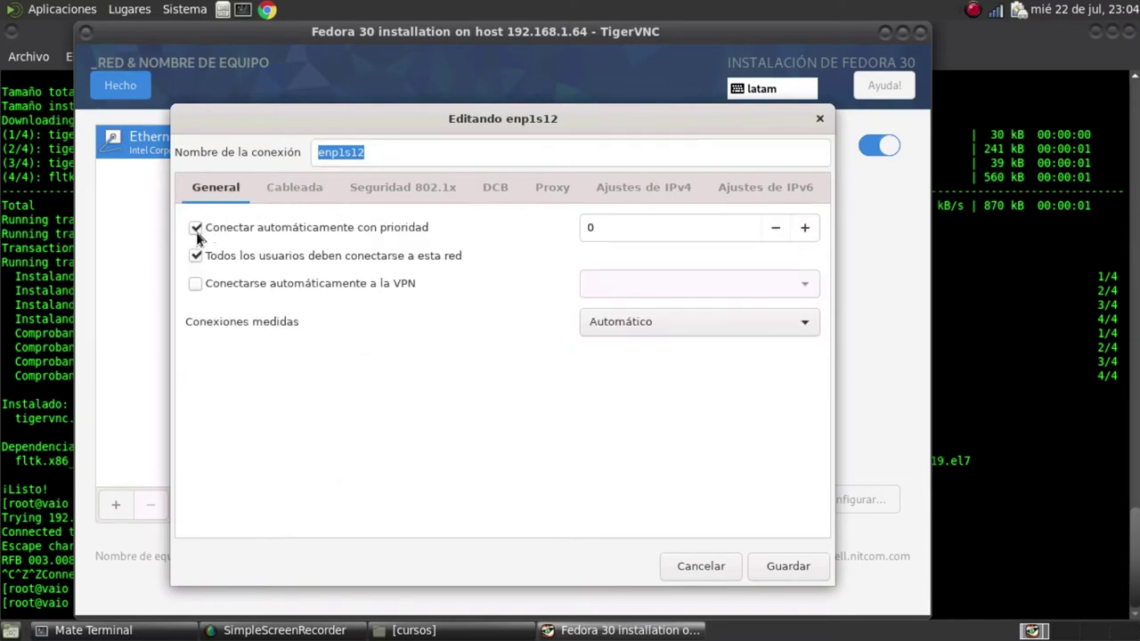
pyautogui.click(643, 187)
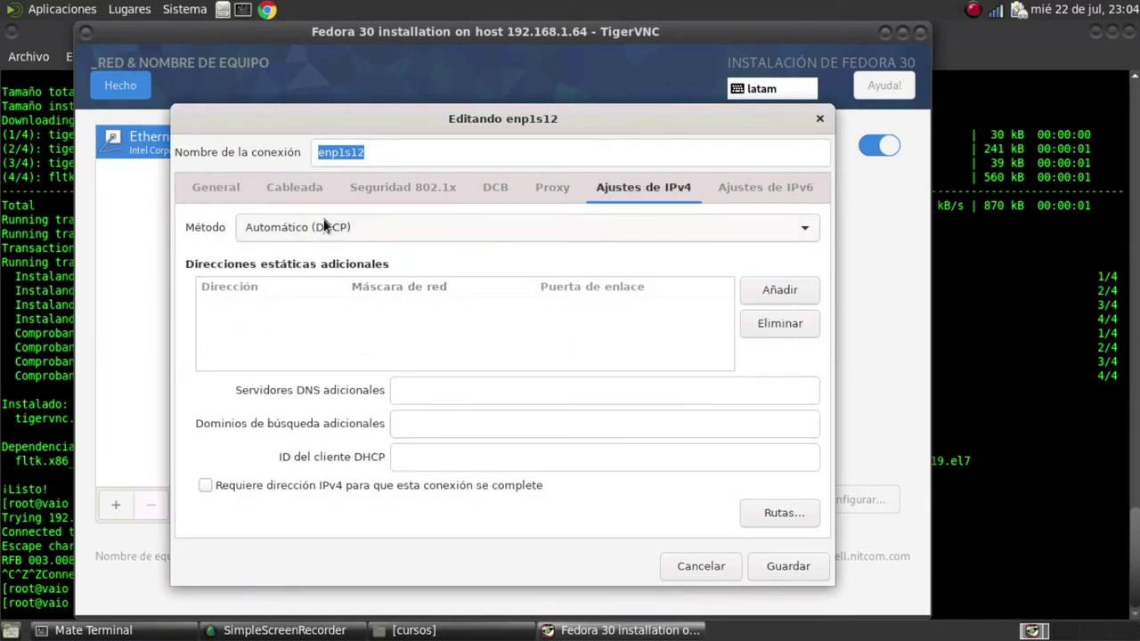
pyautogui.click(300, 228)
pyautogui.click(290, 276)
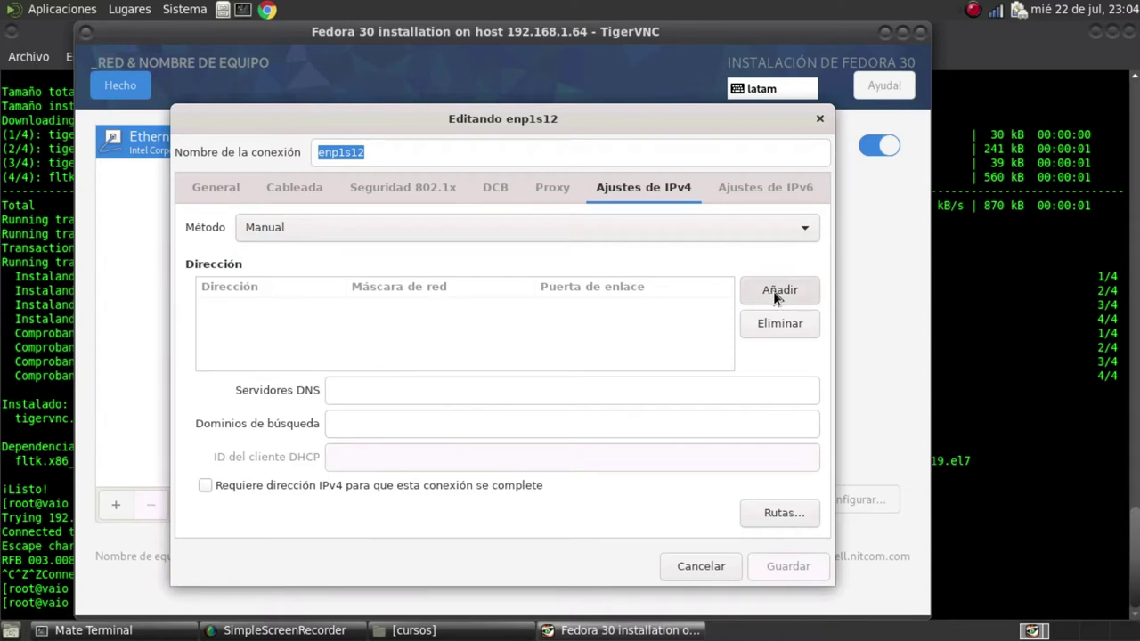
# Add the static IPv4 address 192.168.1.64 with netmask 24 and gateway 192.168.1.1.
pyautogui.click(778, 292)
pyautogui.write('1')
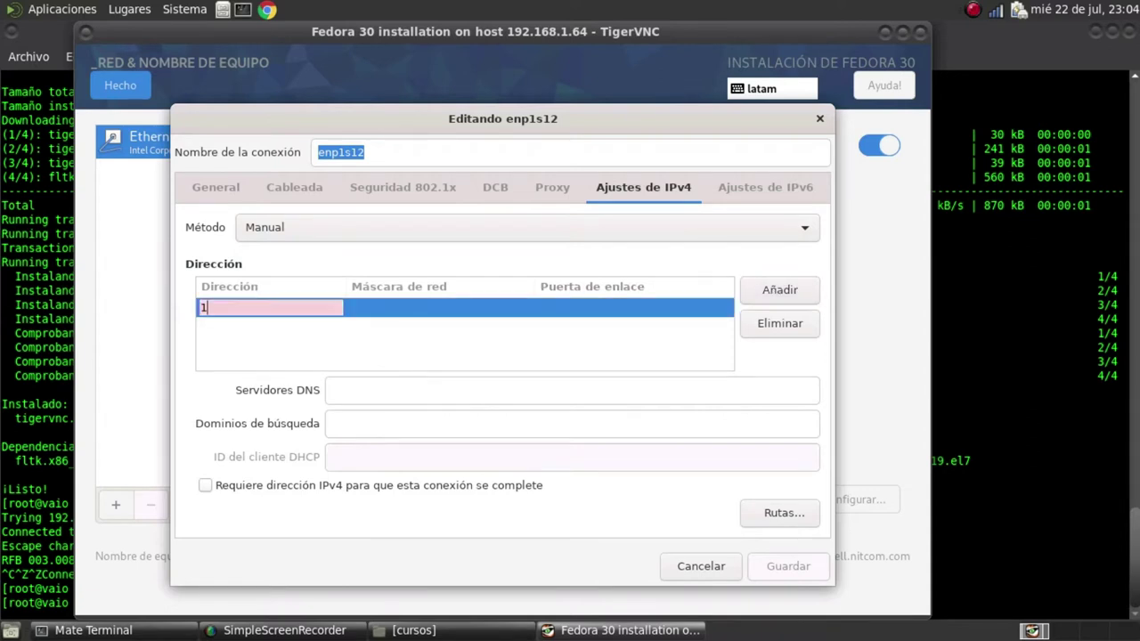
pyautogui.write('92.168')
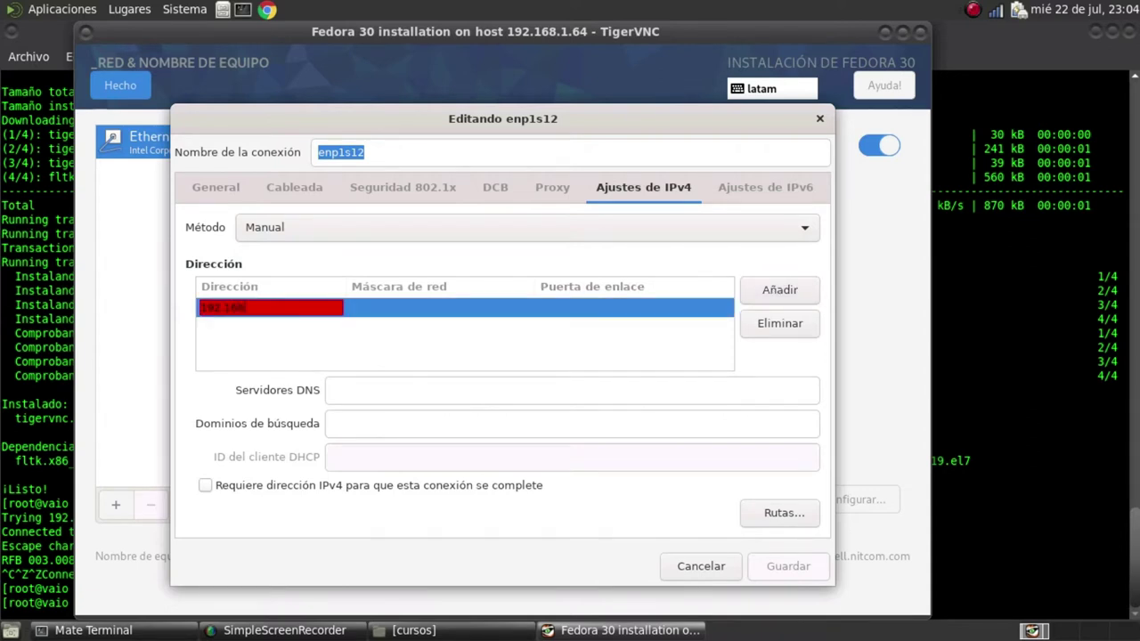
pyautogui.write('.1.4')
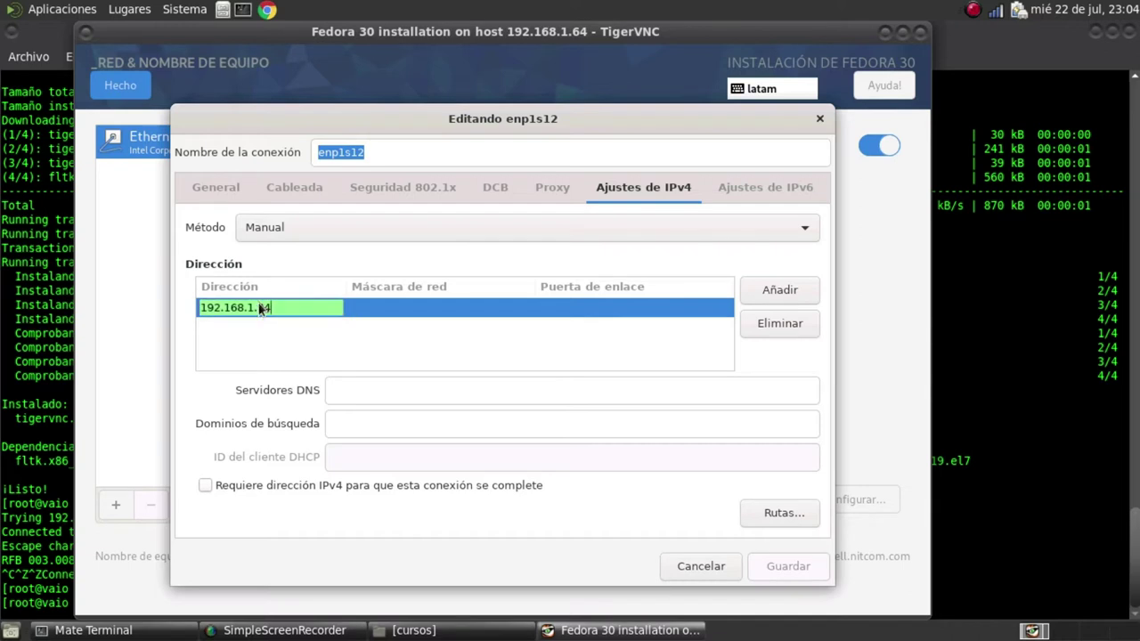
pyautogui.press('Tab')
pyautogui.press('Tab')
pyautogui.write('192.1')
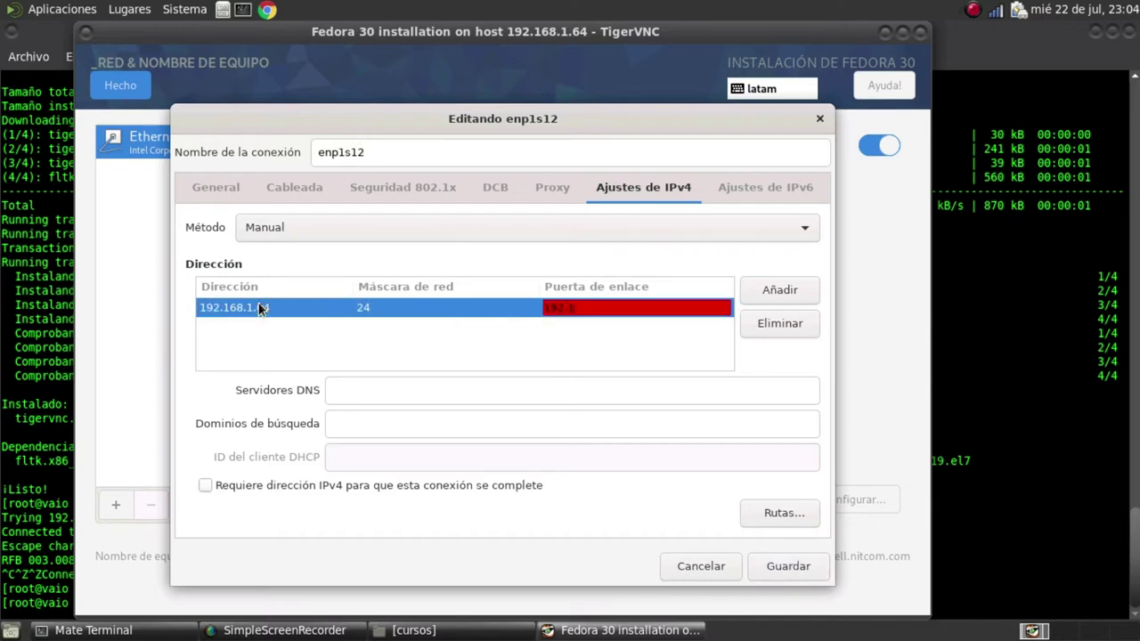
pyautogui.write('68.1.1')
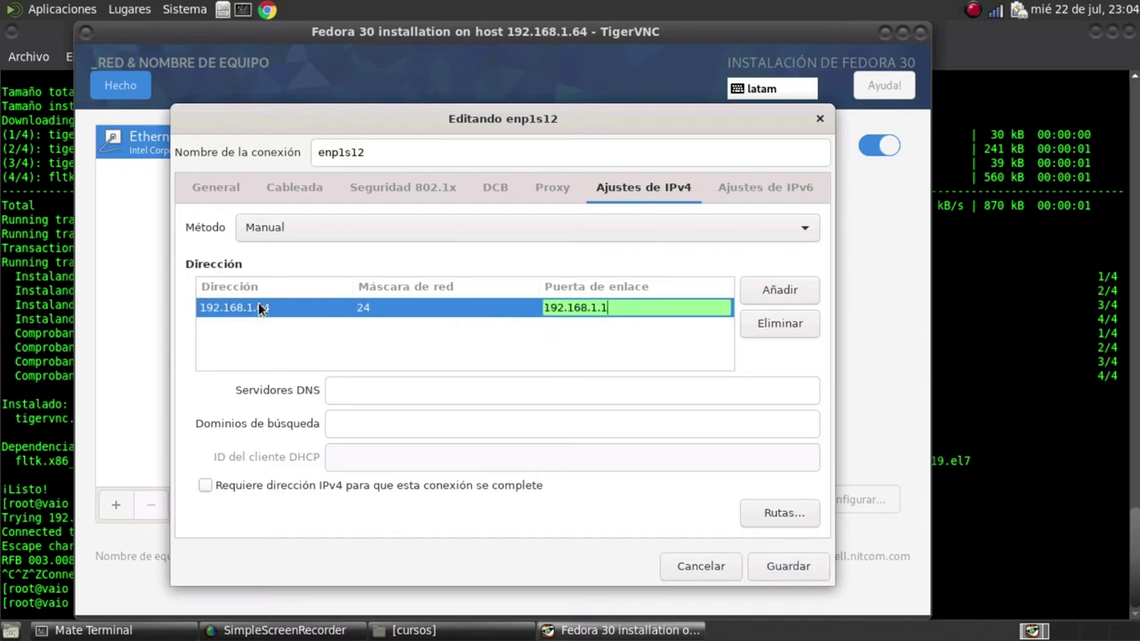
# Set the DNS servers to 8.8.8.8,192.168.1.2, save the connection and return to the installation summary.
pyautogui.click(463, 398)
pyautogui.write('8.')
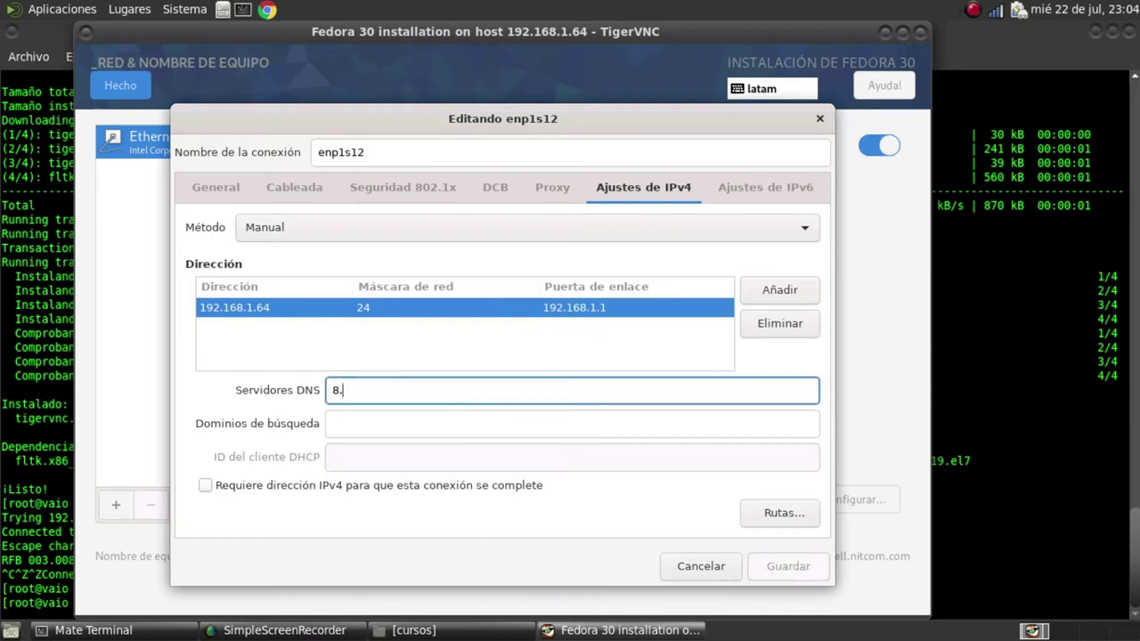
pyautogui.write('8.8.8,192.168.1.2')
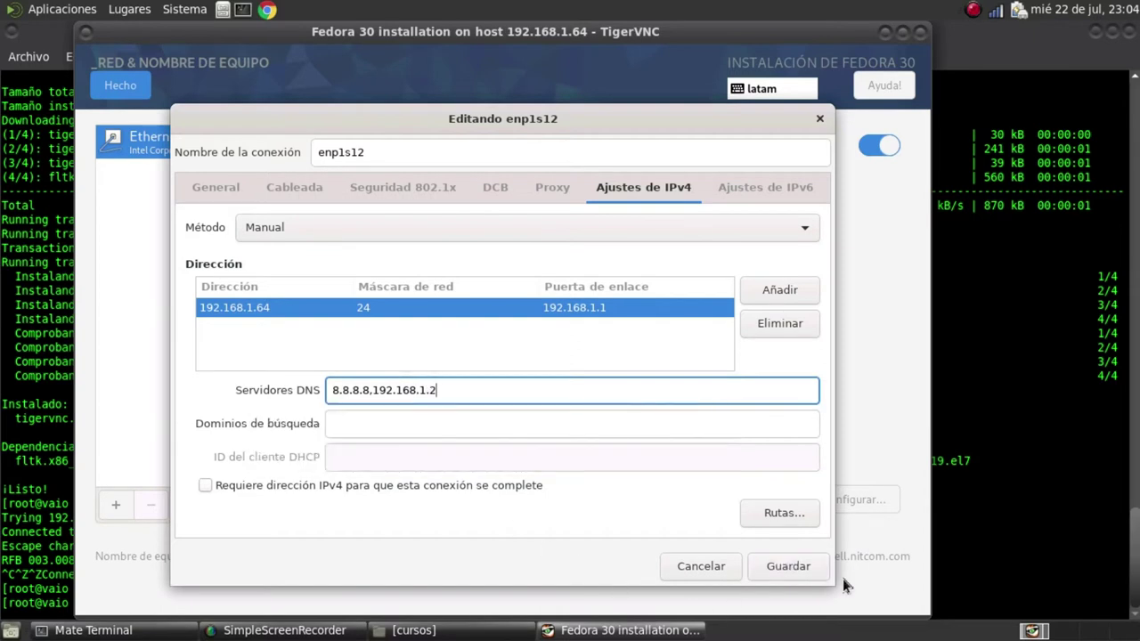
pyautogui.click(807, 570)
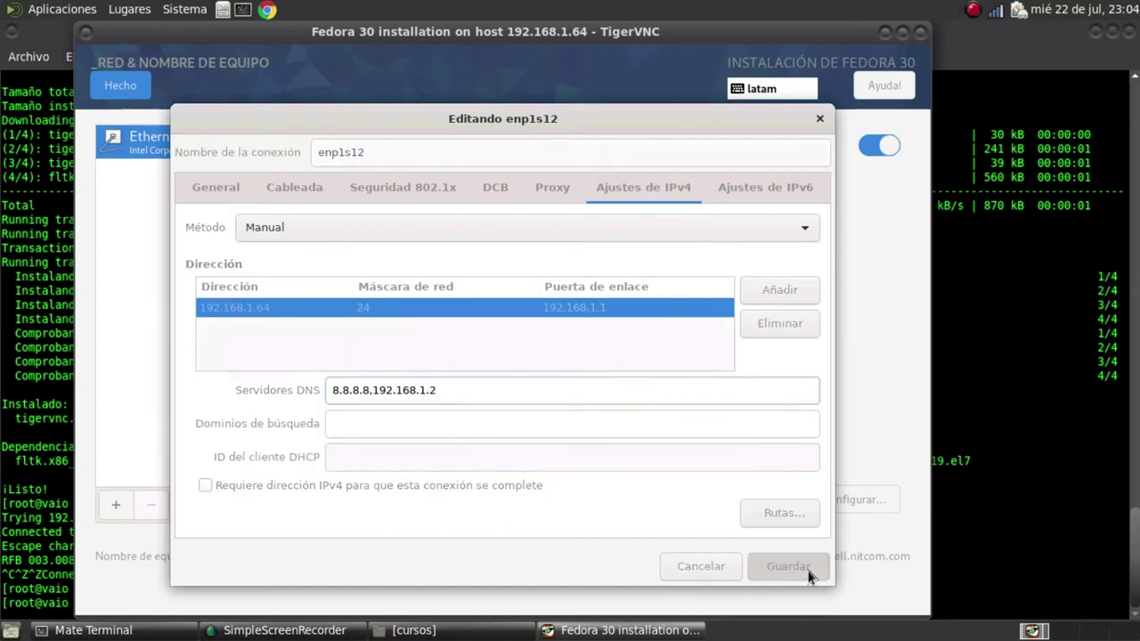
pyautogui.click(121, 86)
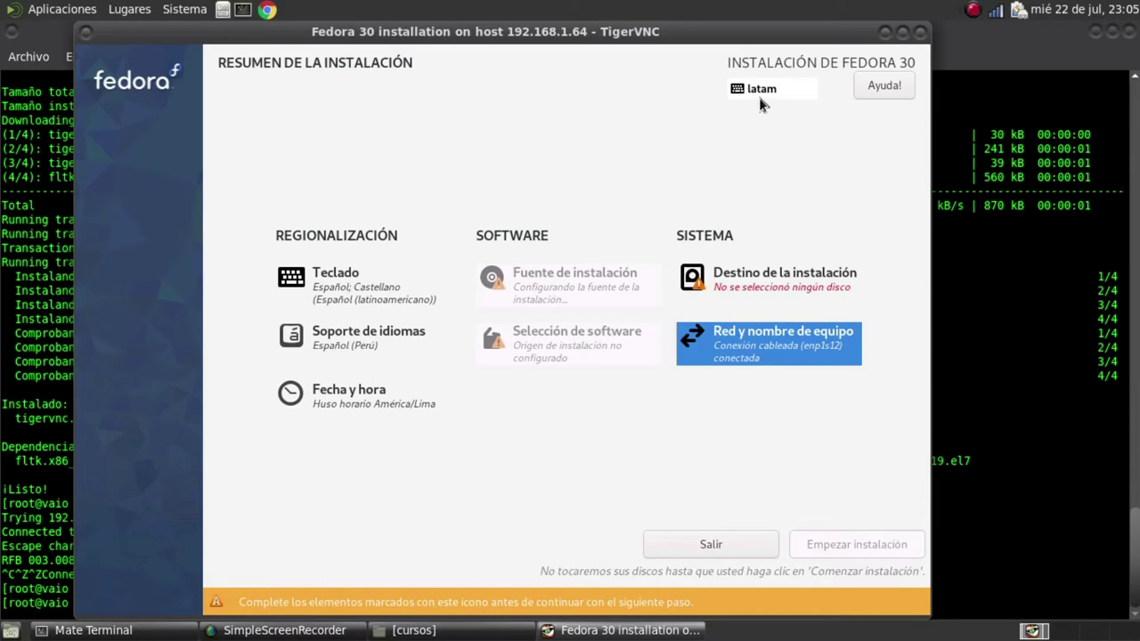
# Open the installation destination settings.
pyautogui.click(769, 279)
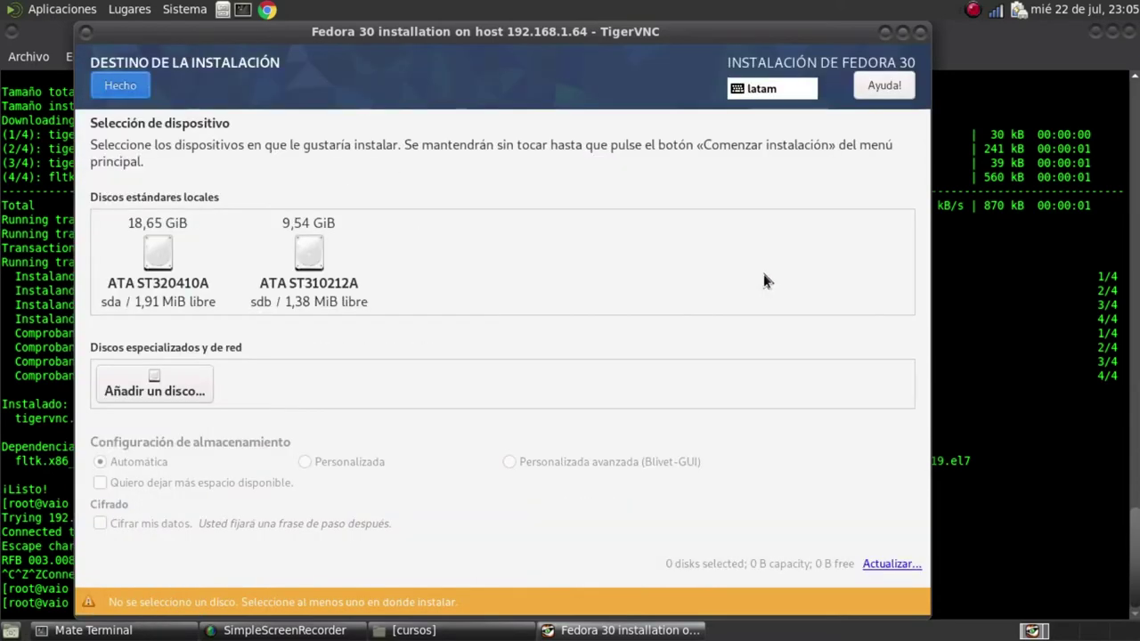